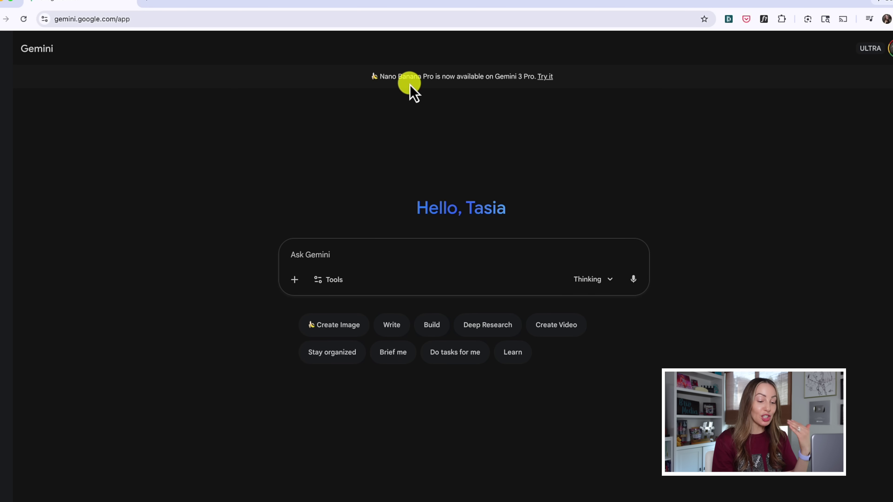
Step: Generate the five-panel watercolor comic from the Nano Banana Pro sample prompt and view it full size
click(546, 77)
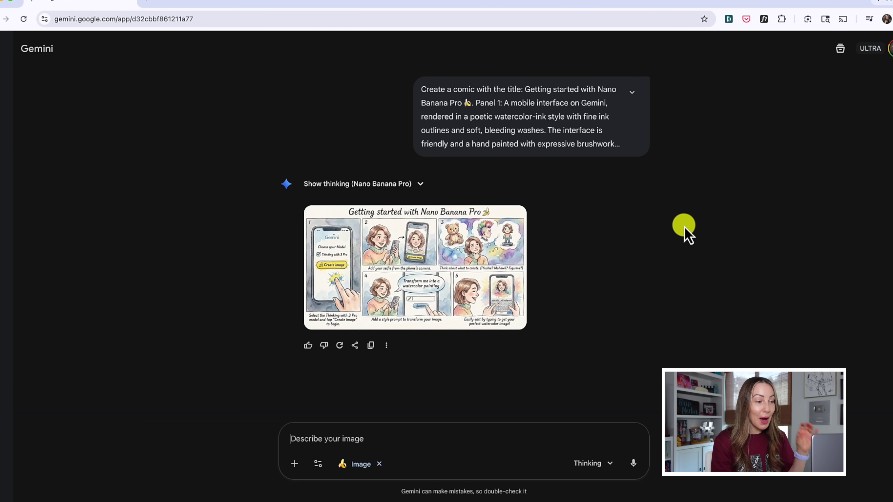
click(472, 264)
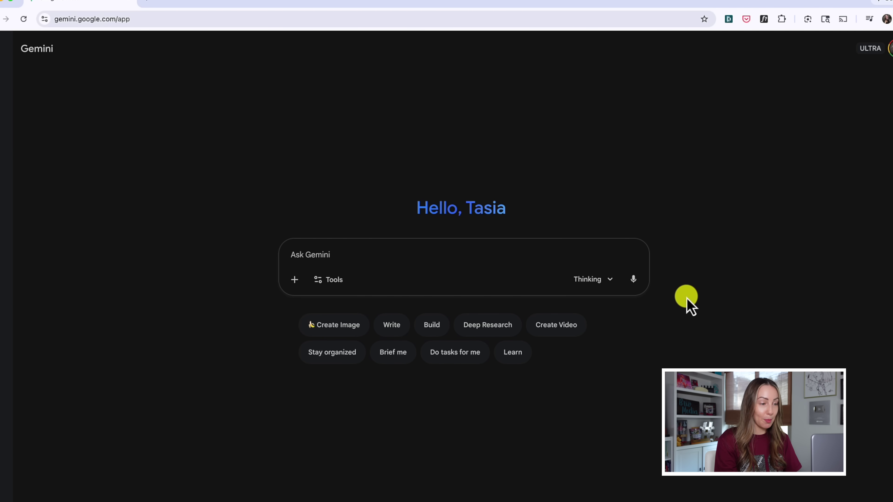
click(598, 281)
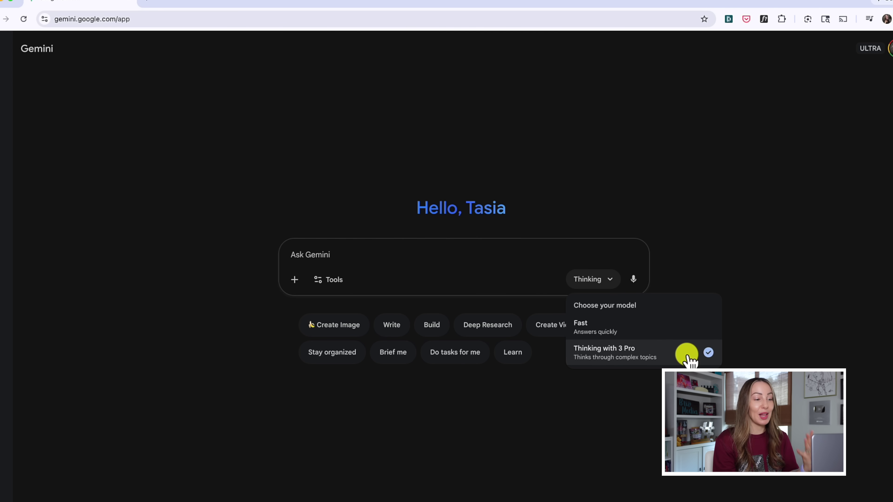
click(751, 350)
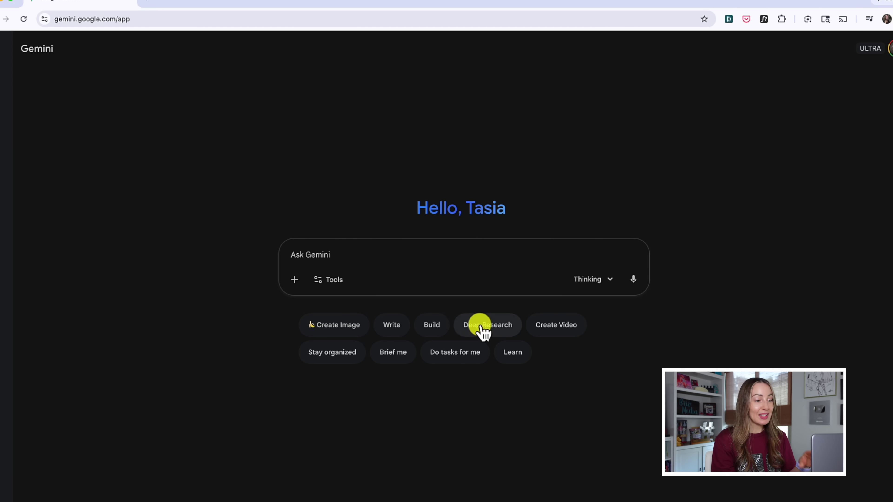
click(329, 281)
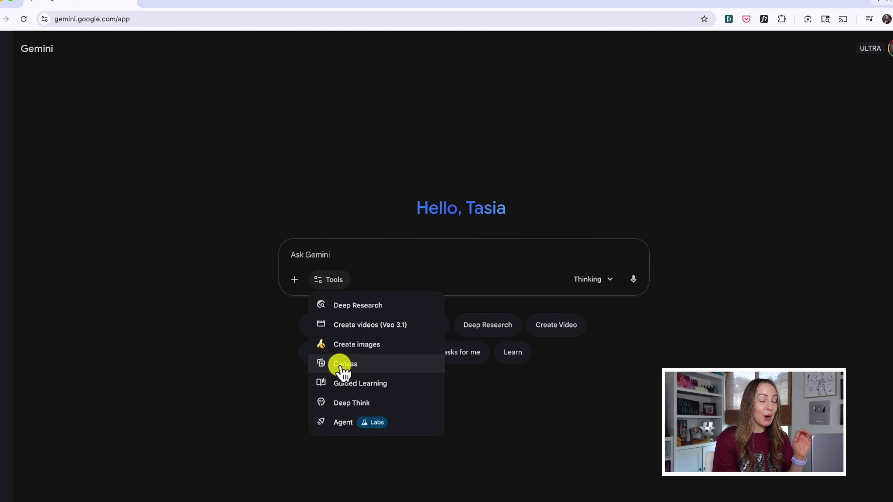
click(302, 255)
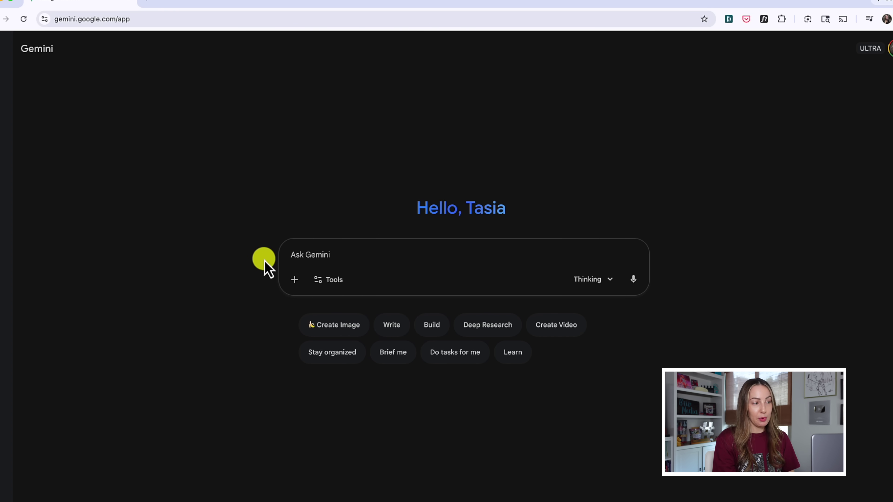
Step: Ask 'please explain how to play mahjong' and read down to the first-game summary checklist
text(please explain how to play ma)
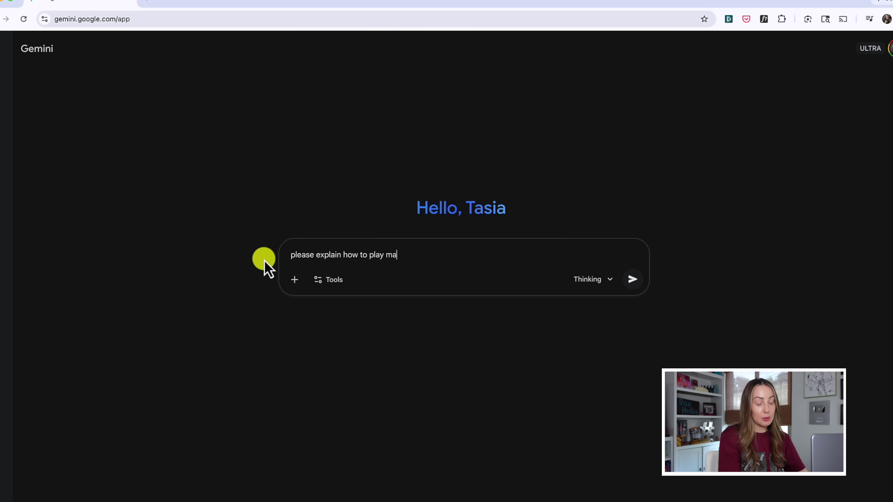
key(Return)
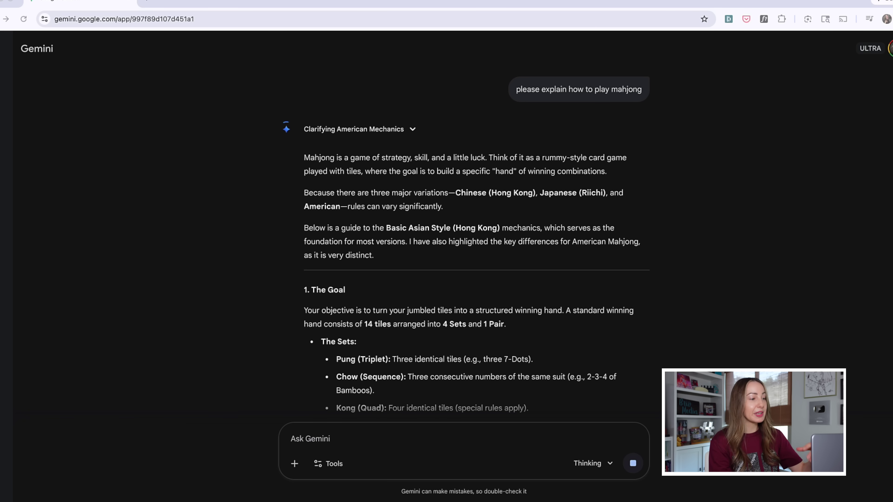
scroll(704, 169, down, 7)
scroll(691, 183, down, 20)
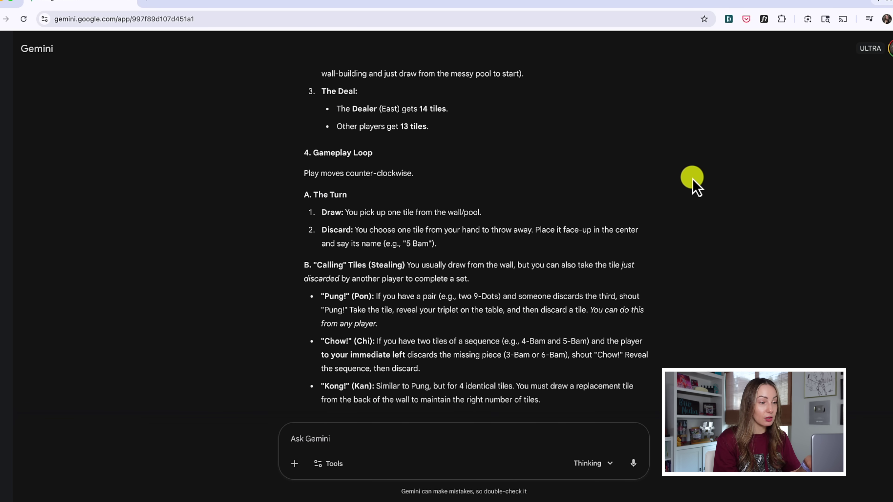
scroll(697, 185, down, 7)
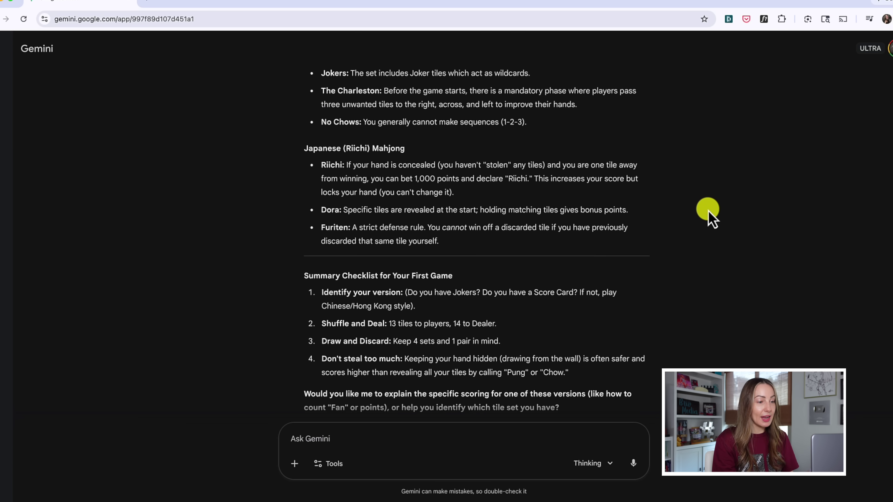
Step: In Canvas mode, request the specific rules for American mahjong in an easy-to-understand way
click(339, 459)
click(343, 375)
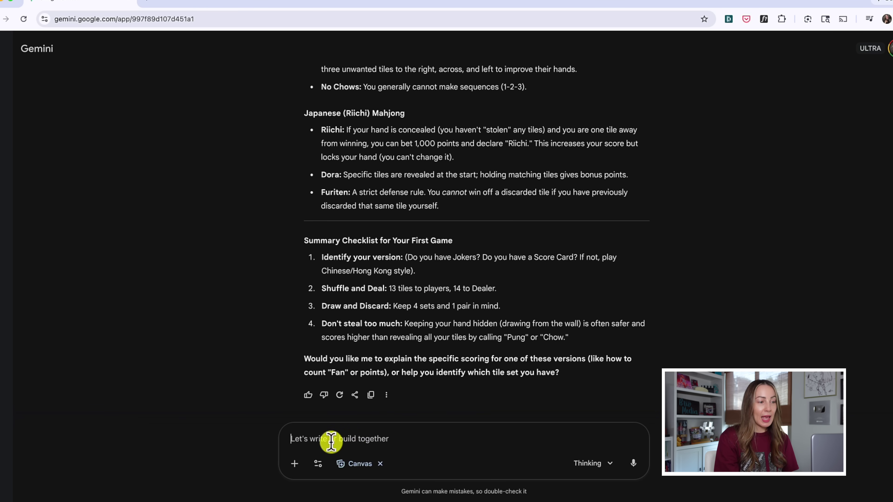
text(writ)
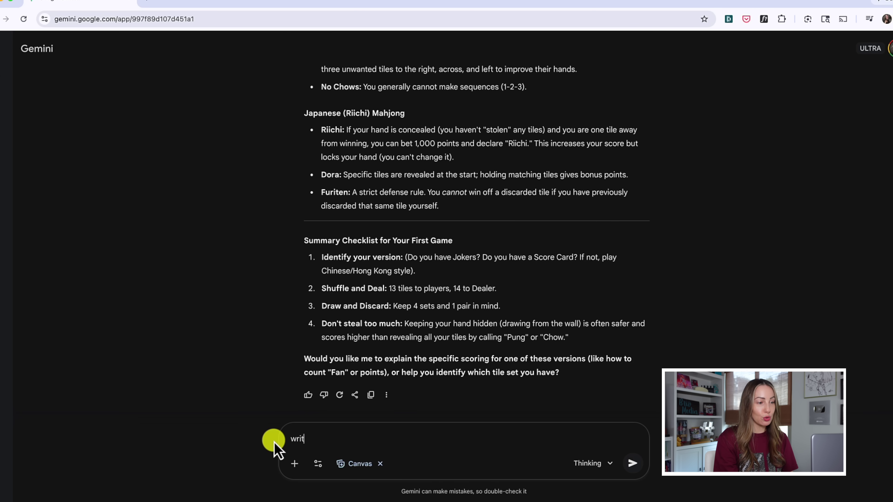
text(e the specific rules for american mahjong in an easy to understand)
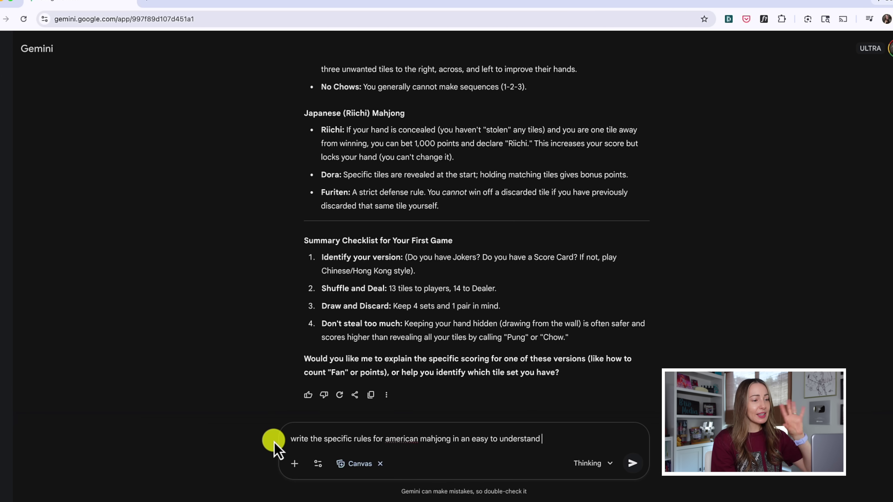
text( way)
key(Return)
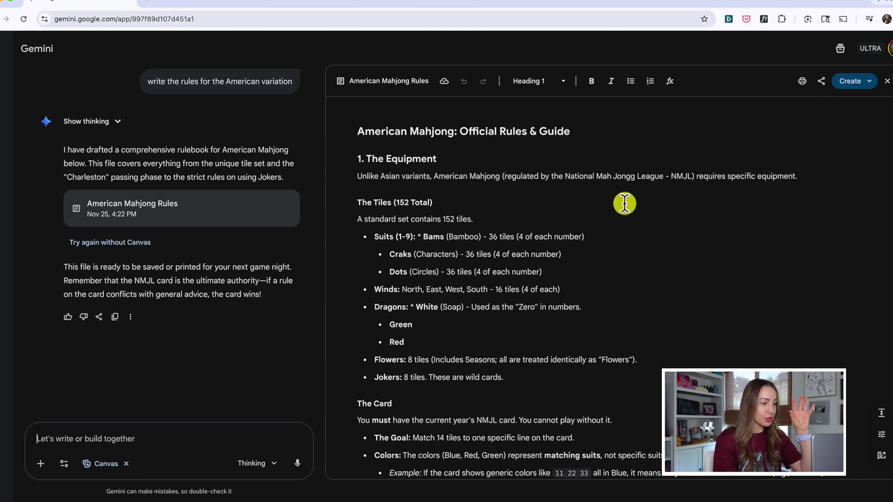
Step: Scroll the American Mahjong Rules document and browse its Create and Share & export options
mouse_move(890, 130)
mouse_down()
mouse_move(881, 352)
mouse_move(890, 112)
mouse_up()
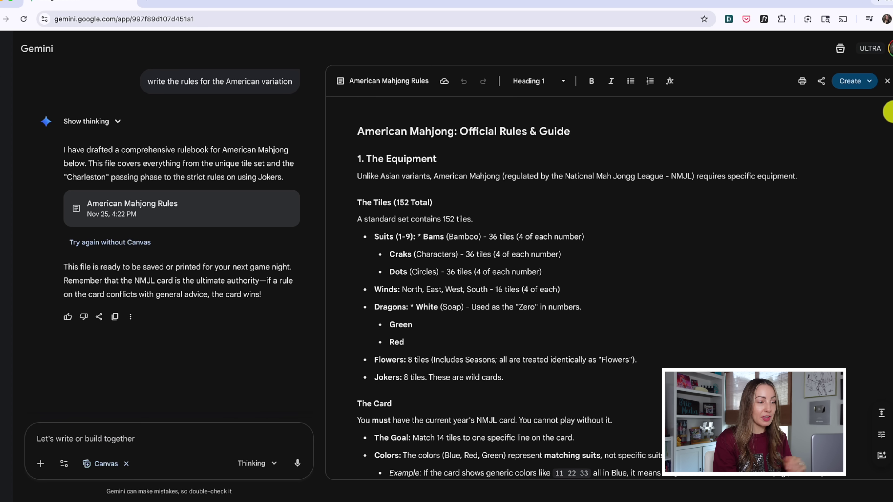
click(868, 81)
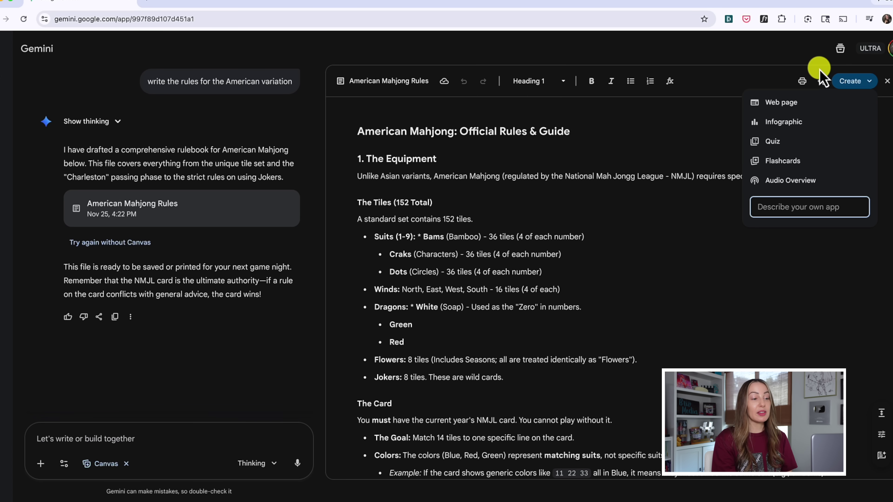
click(823, 82)
click(822, 83)
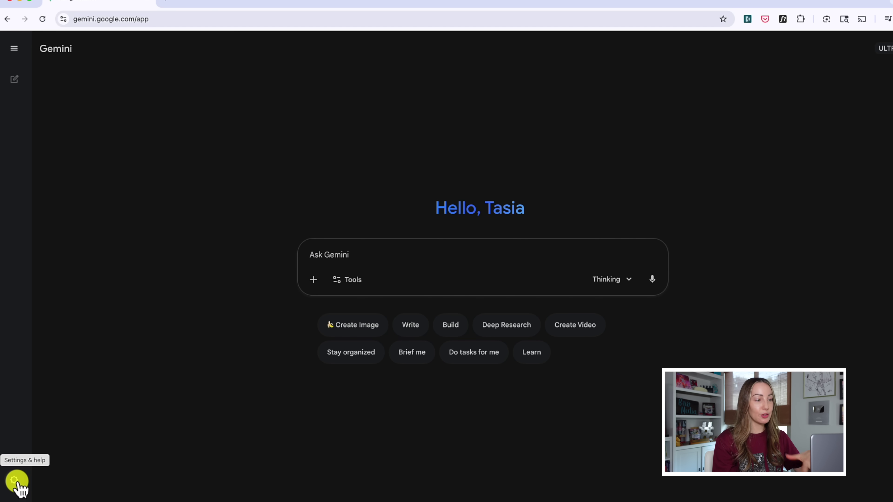
Step: Switch on and allow the Google Photos app connection, then return to a new chat
click(13, 480)
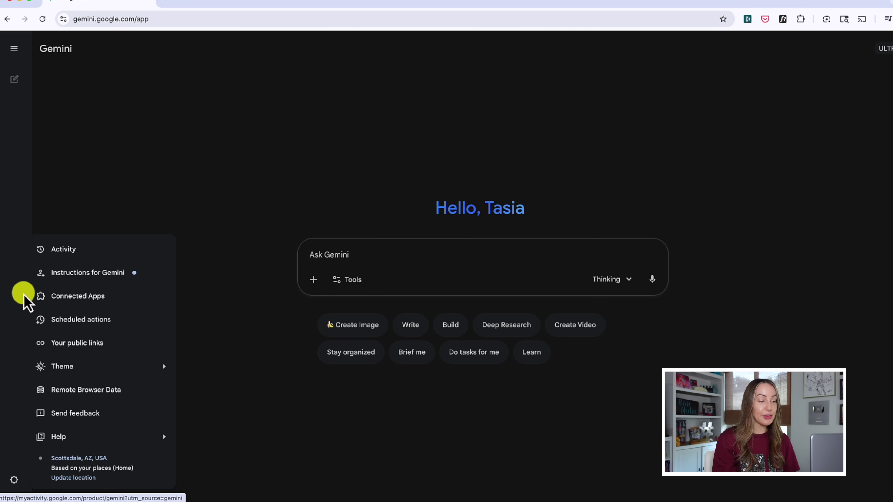
click(88, 300)
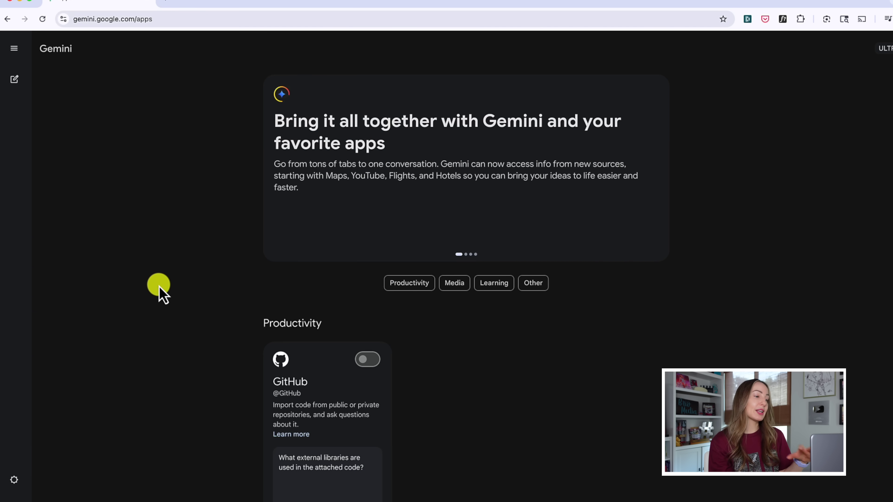
scroll(206, 312, down, 3)
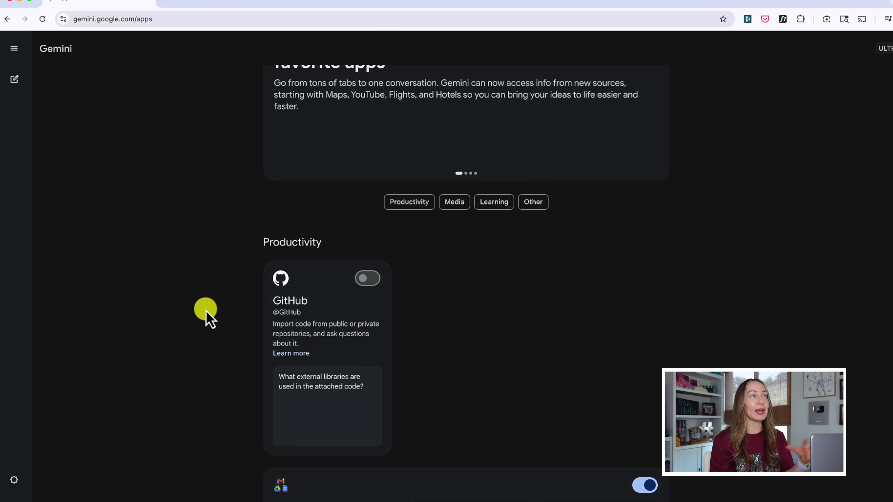
scroll(205, 310, down, 10)
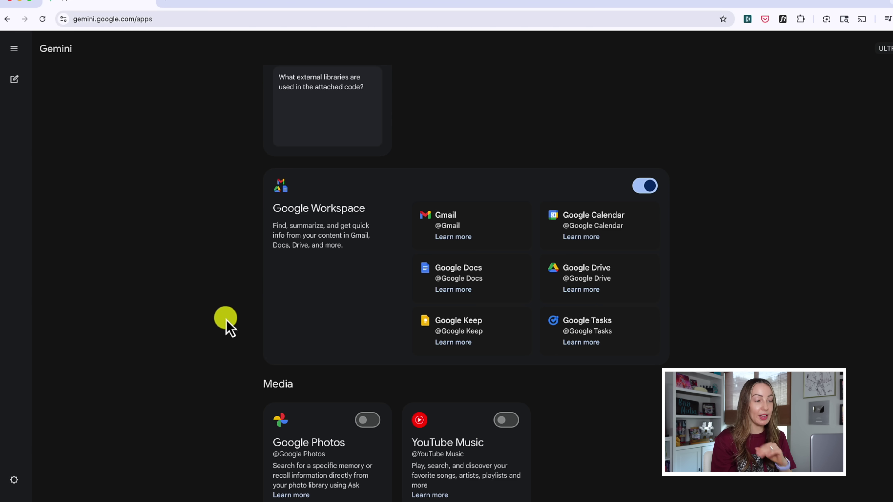
scroll(227, 321, down, 5)
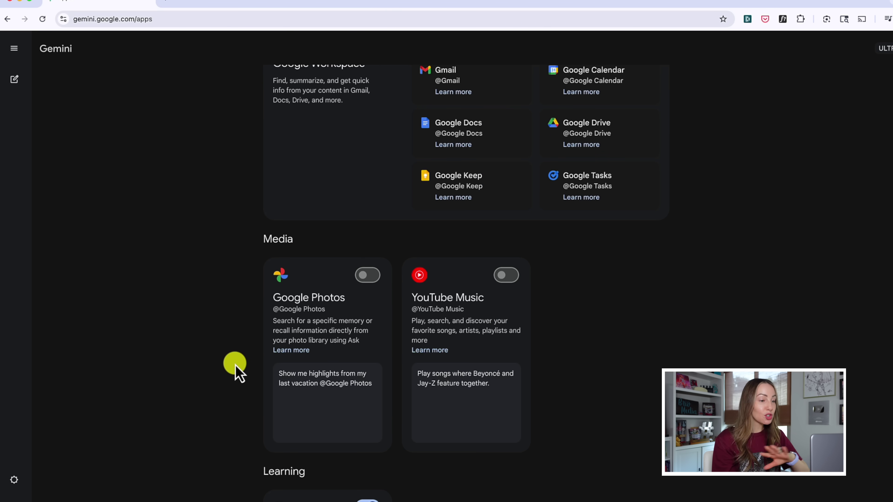
click(367, 275)
click(562, 361)
click(53, 51)
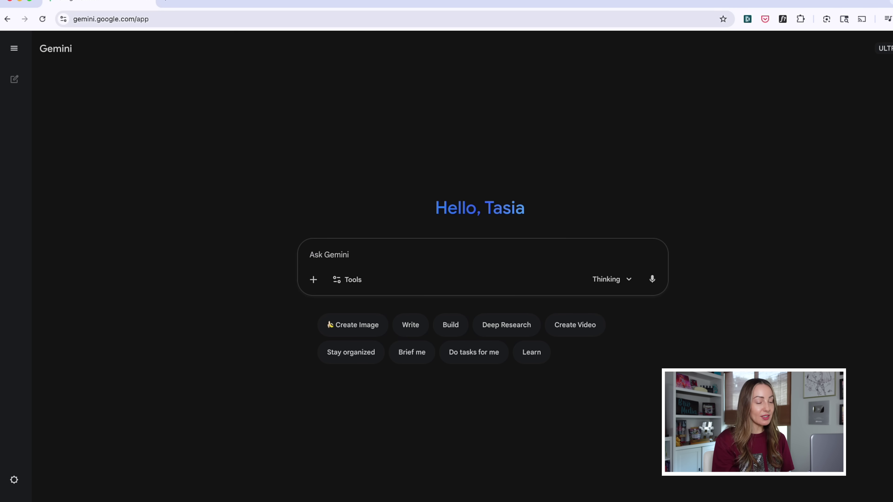
Step: Enable Agent (Labs) from Tools and accept its early-development notice with 'Yes, I'm in'
click(348, 281)
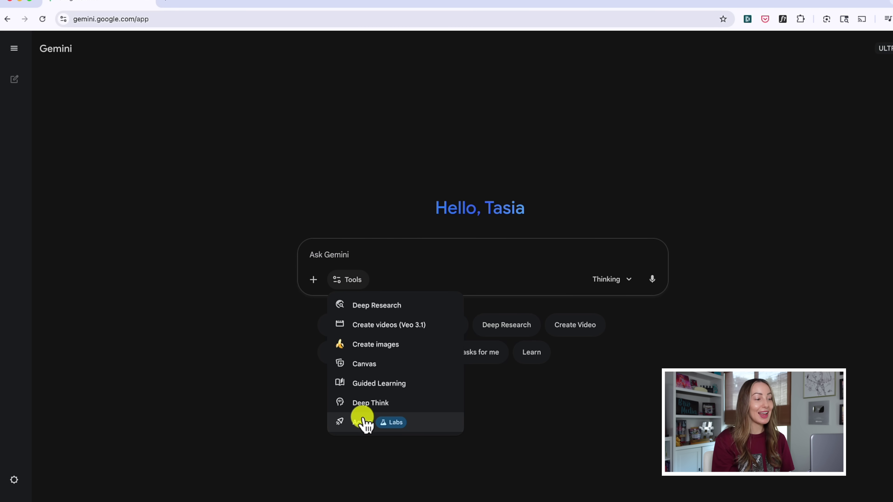
click(422, 424)
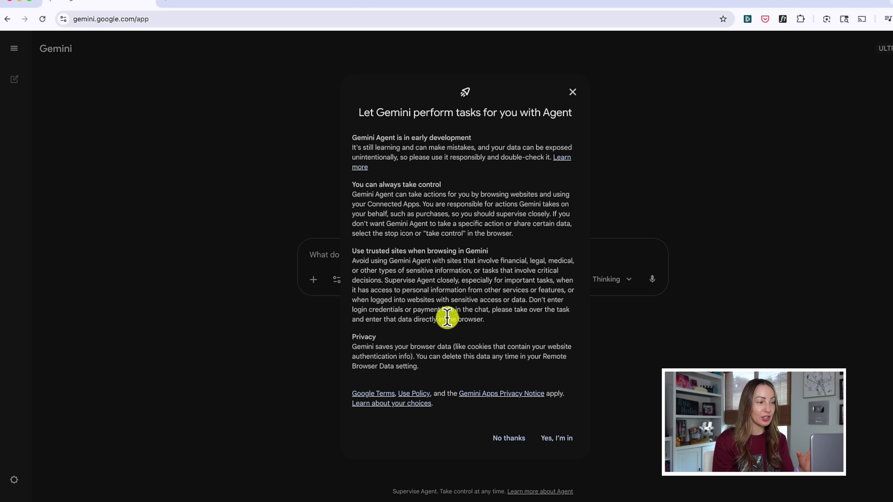
click(559, 440)
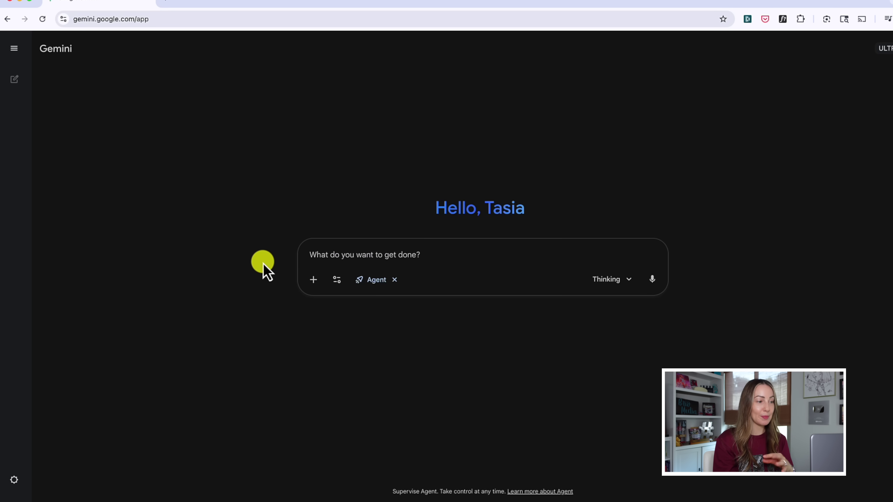
Step: Ask the agent for a dinner reservation for 5 at the best Italian restaurant in Old Town
text(find me a dinner s)
text(eservation for 5 people )
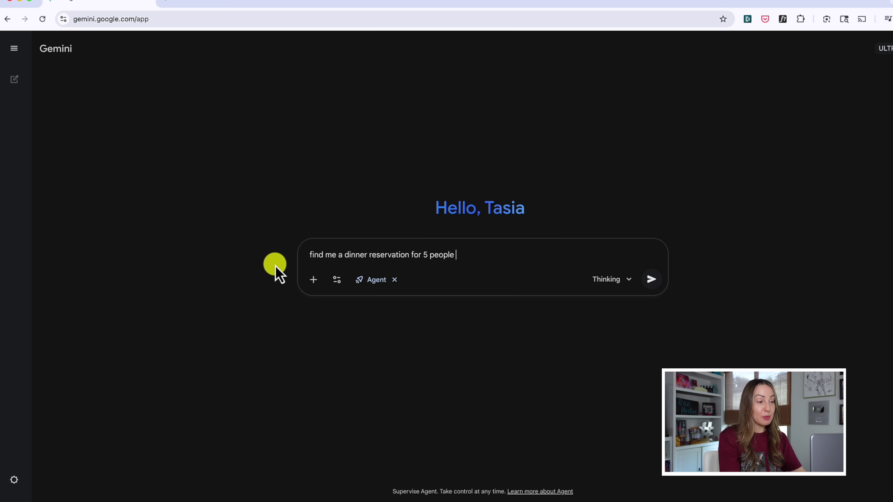
text(for the best italian )
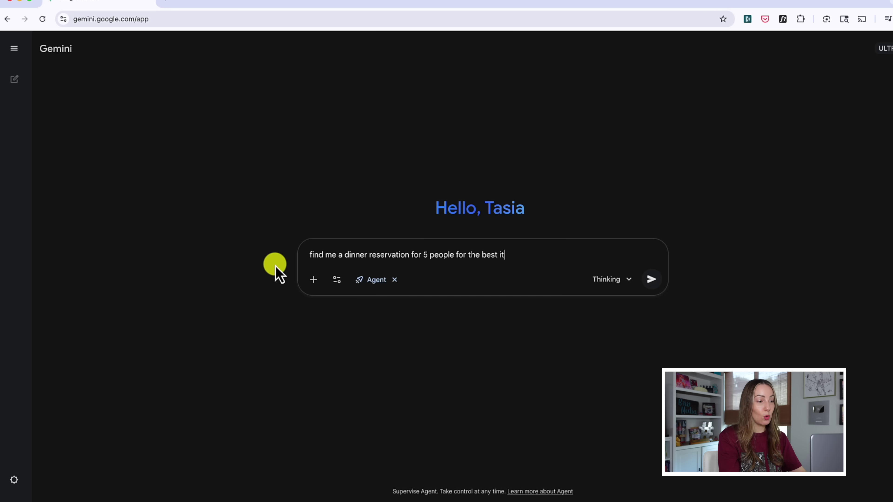
text(restaurant in old town scottsdale)
key(Return)
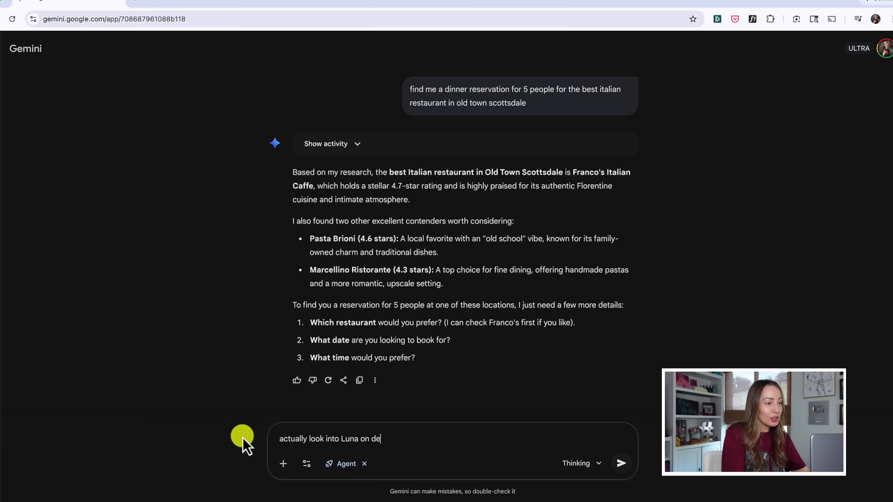
Step: Tell the agent to look into Luna instead, on December 11 around 7pm
text(ber 11)
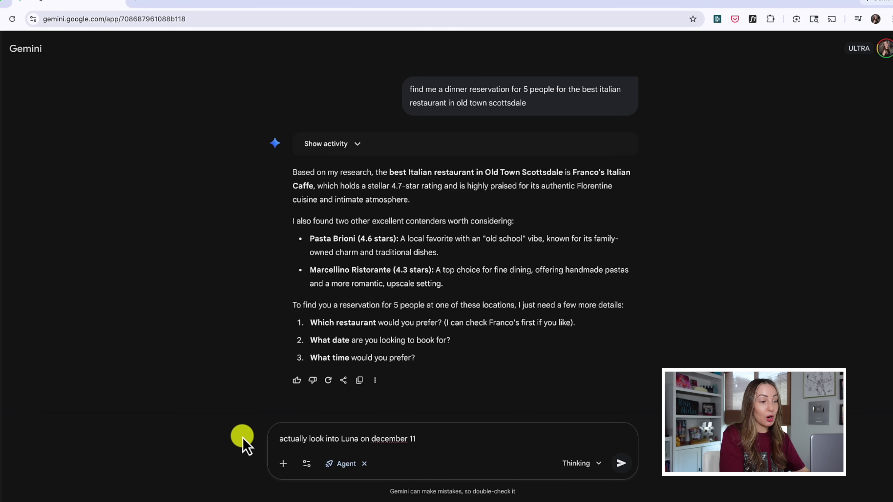
text( around 7pm)
key(Return)
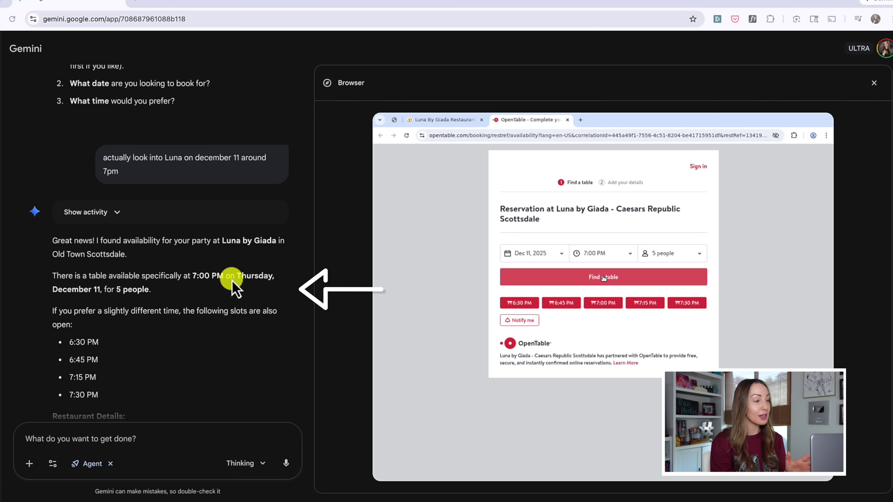
Step: Scroll down through the agent's Luna 7:00 PM reservation reply
scroll(171, 310, down, 5)
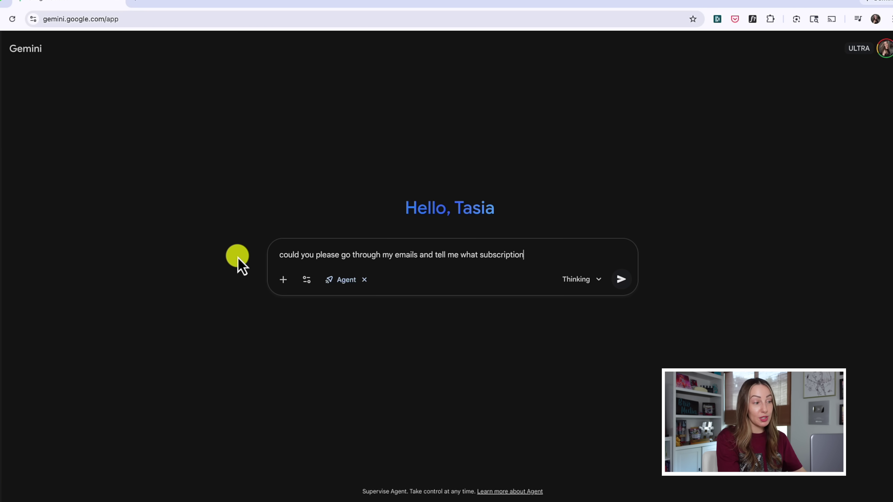
Step: Finish and send the request asking how much the email subscriptions cost
text(ey cost me every month?)
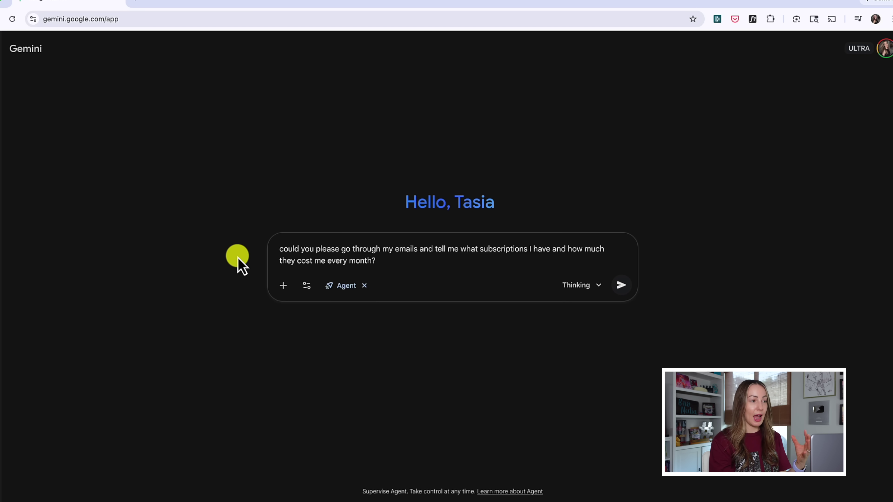
key(Return)
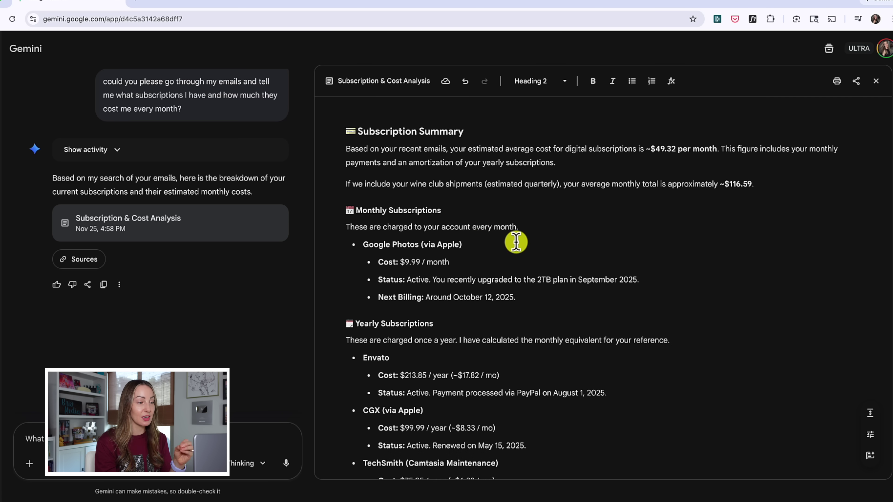
click(468, 263)
scroll(686, 264, down, 1)
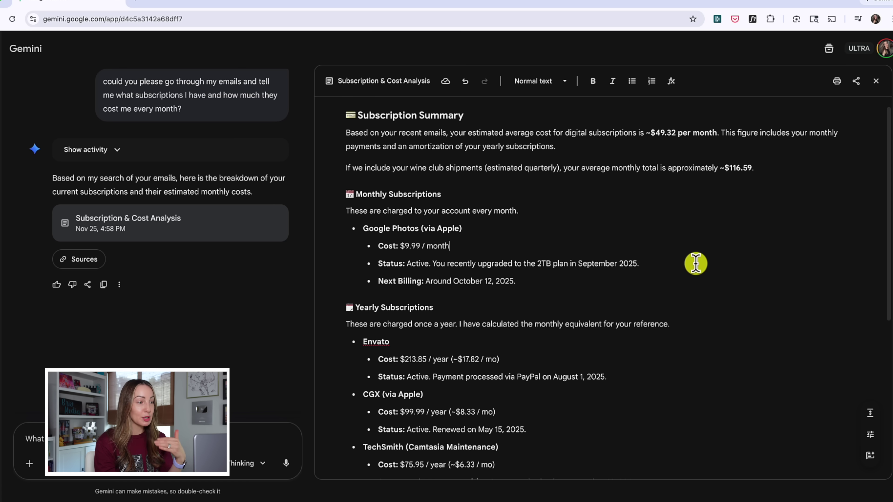
click(538, 281)
drag(537, 282, 435, 284)
click(534, 282)
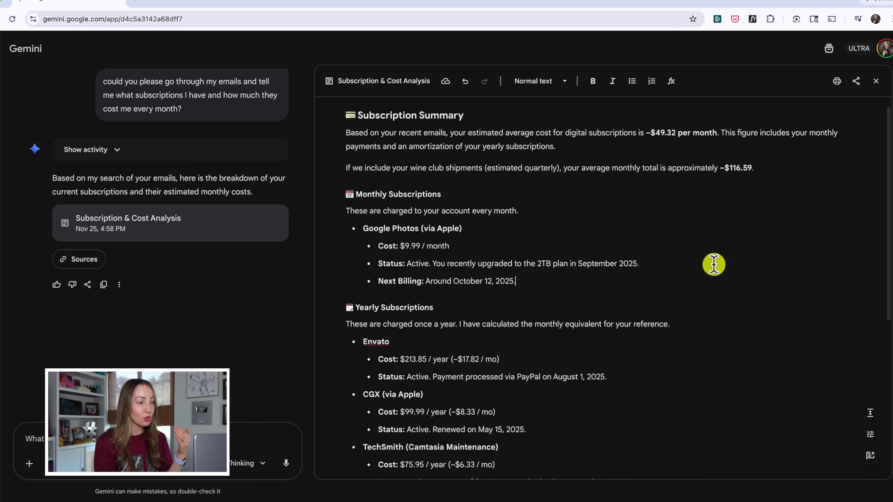
scroll(754, 264, down, 3)
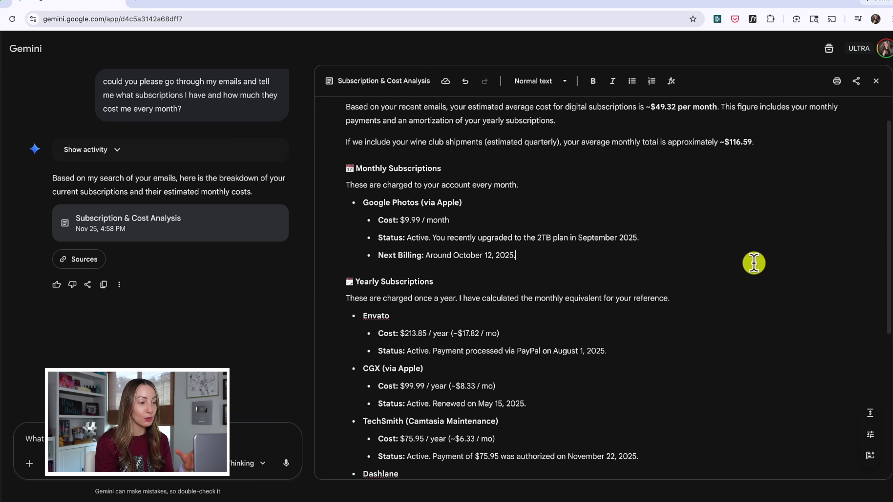
scroll(754, 264, down, 2)
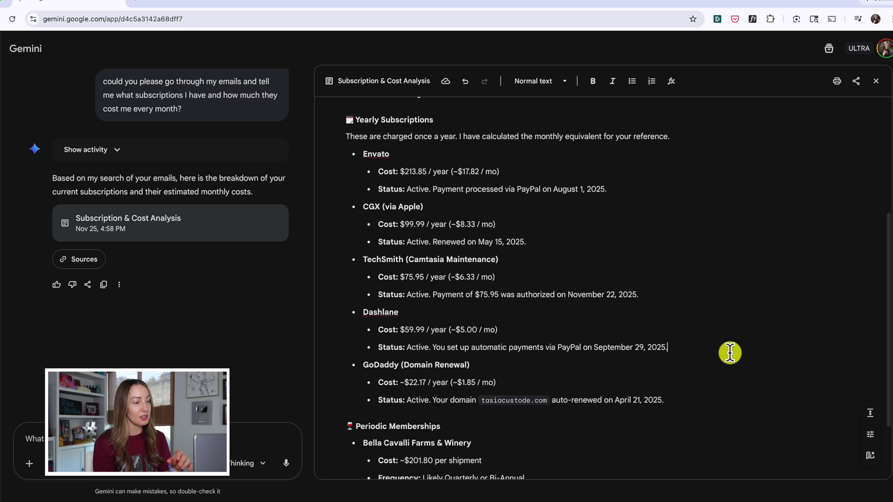
scroll(736, 335, down, 1)
scroll(736, 335, down, 5)
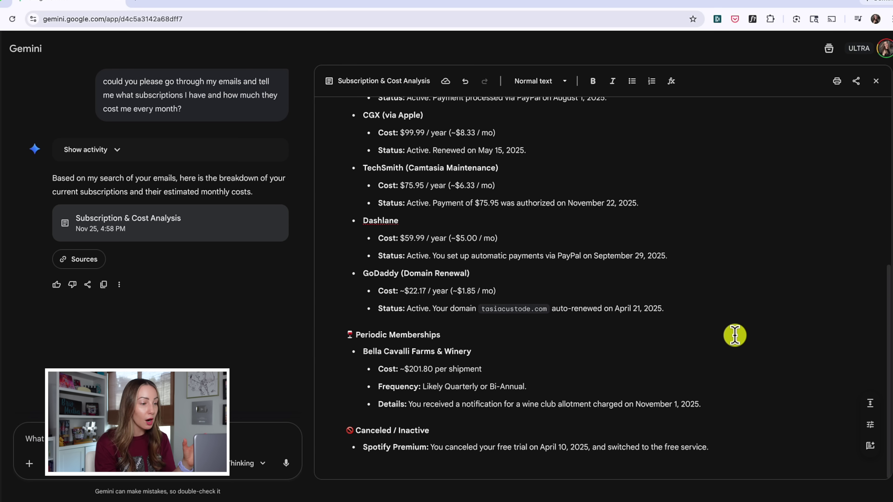
click(508, 369)
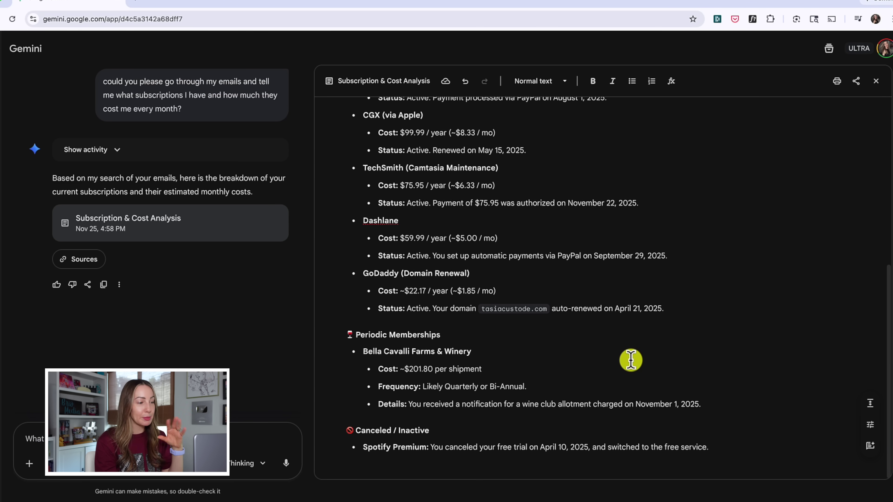
click(735, 389)
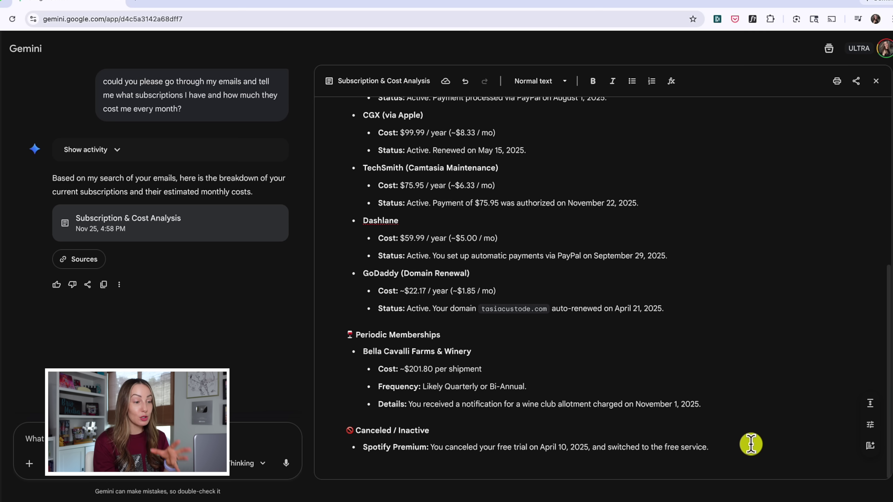